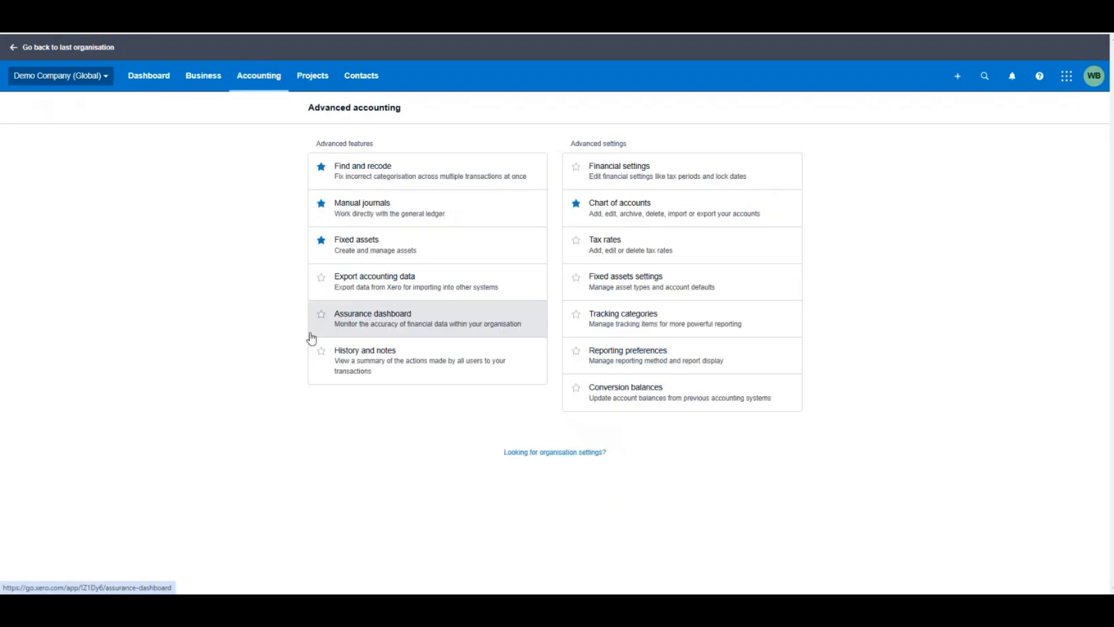
Step: Open the tracking categories settings and name a new tracking category Departments
left_click(621, 321)
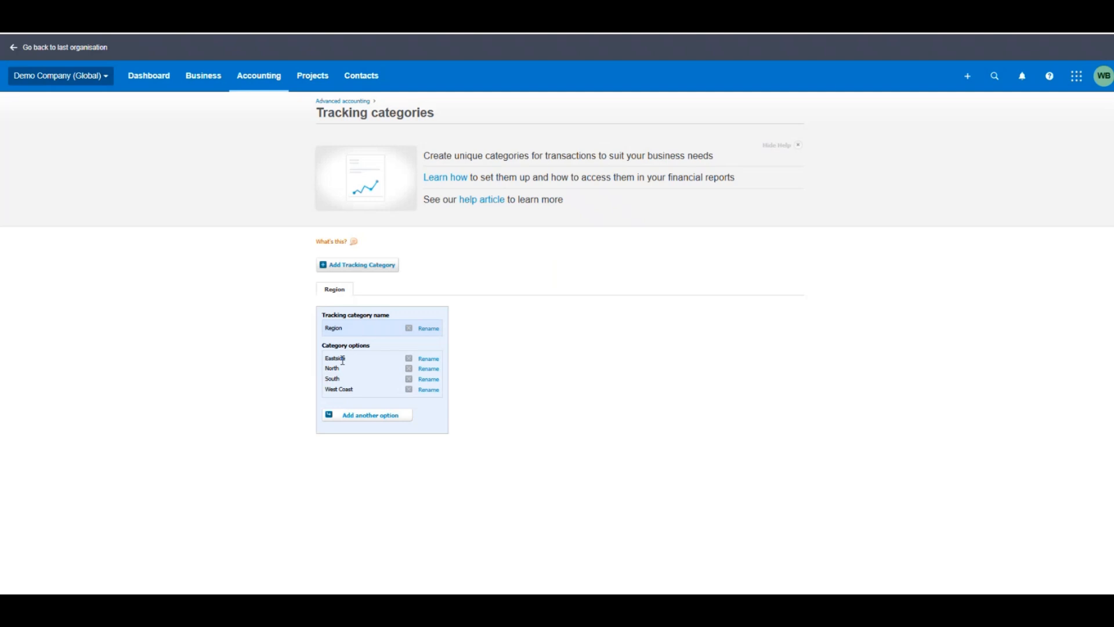
left_click(360, 266)
left_click_drag(358, 332, 328, 331)
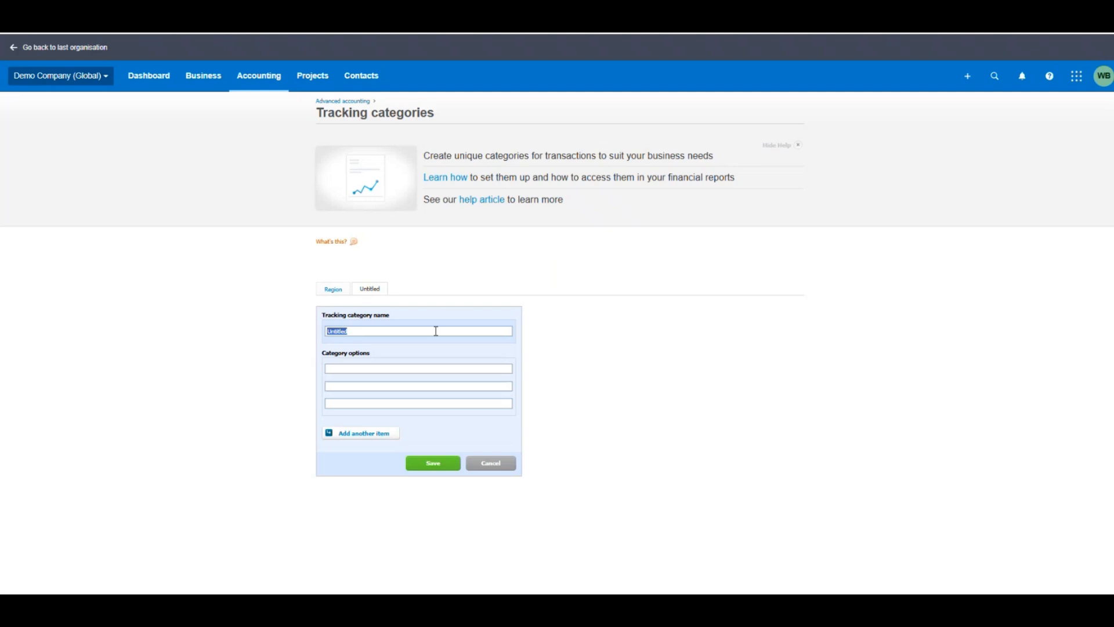
type("De")
type("partmen")
type("ts")
Step: Give the Departments category the options Consulting, Compliance and Customer Services, and save it
type("Consulting")
left_click(377, 387)
type("Compliance")
left_click(375, 402)
type("Customer Services")
left_click(423, 464)
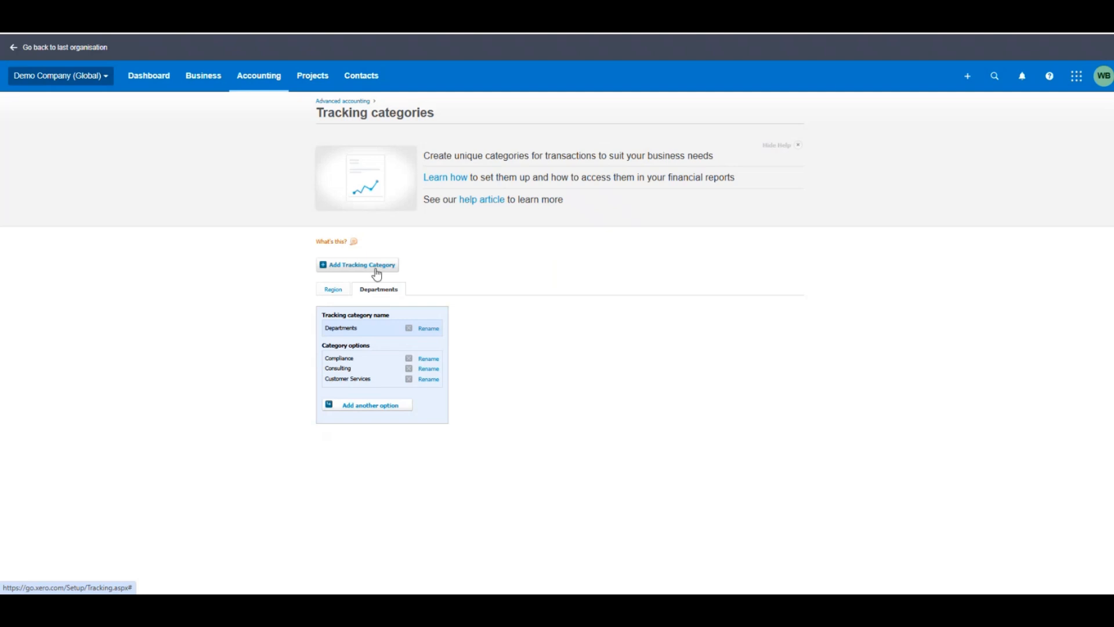
Step: Go to the list of purchase bills and start a new bill
left_click(261, 82)
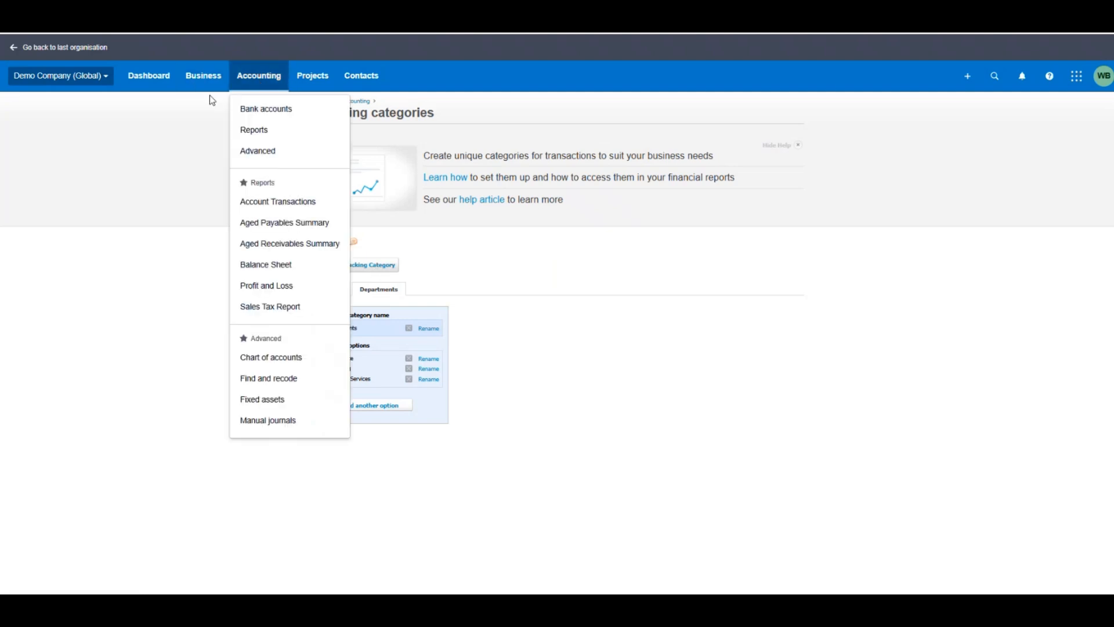
left_click(199, 80)
left_click(220, 276)
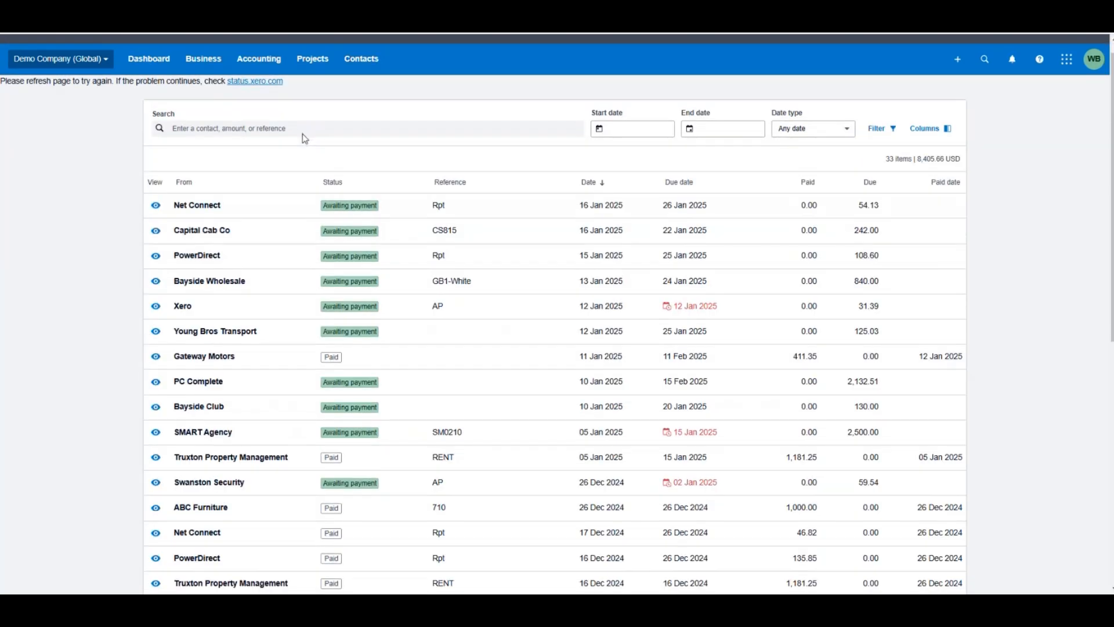
scroll(302, 136, "down", 3)
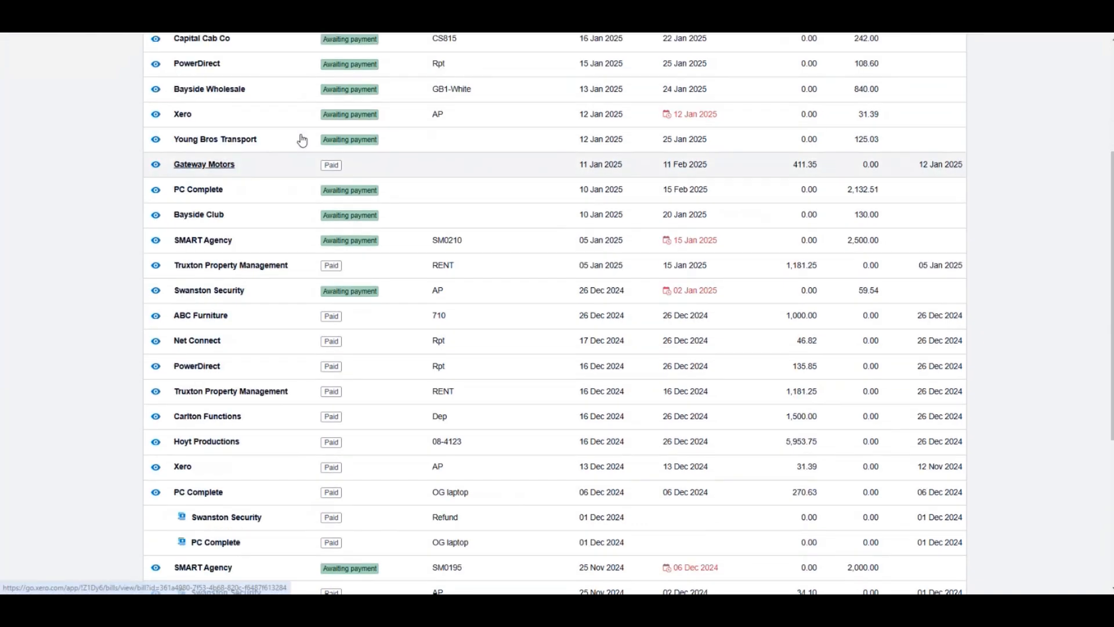
scroll(302, 140, "up", 3)
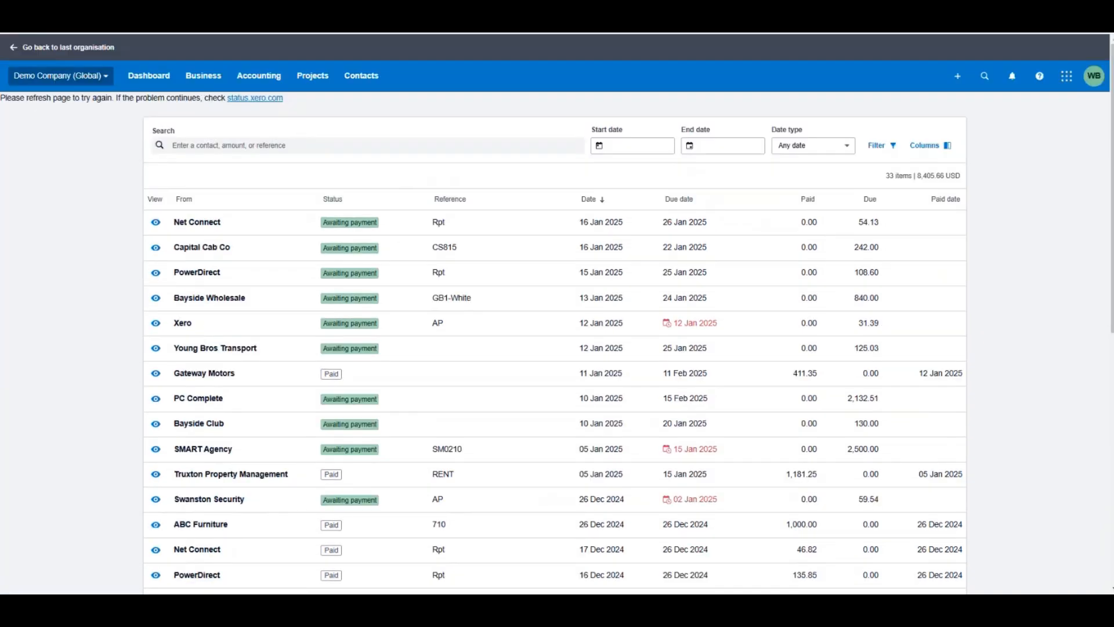
left_click(187, 238)
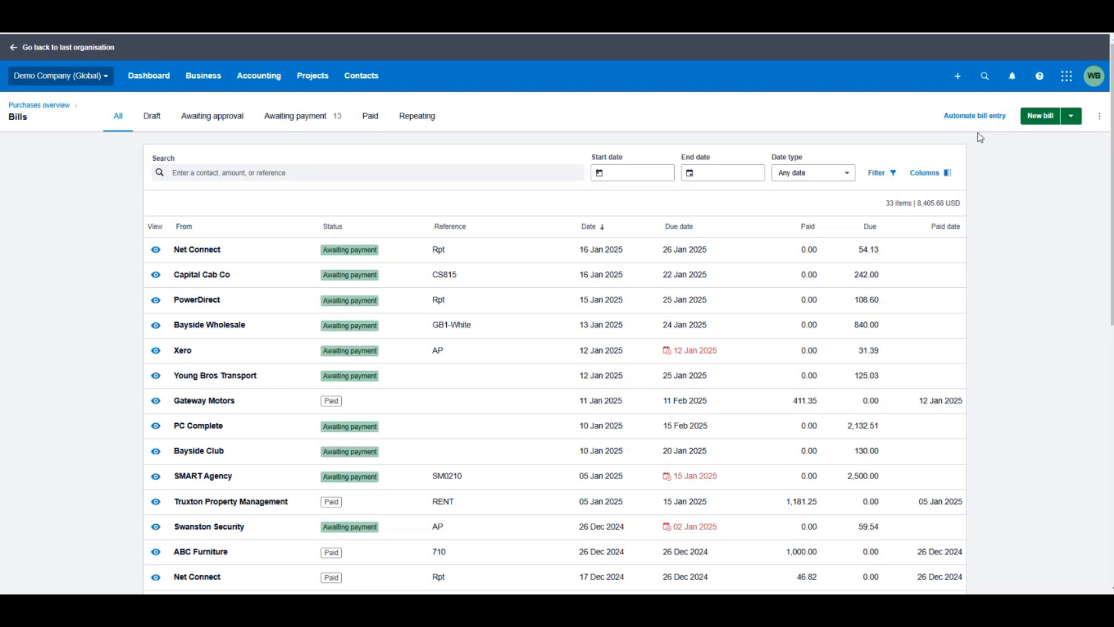
left_click(1041, 120)
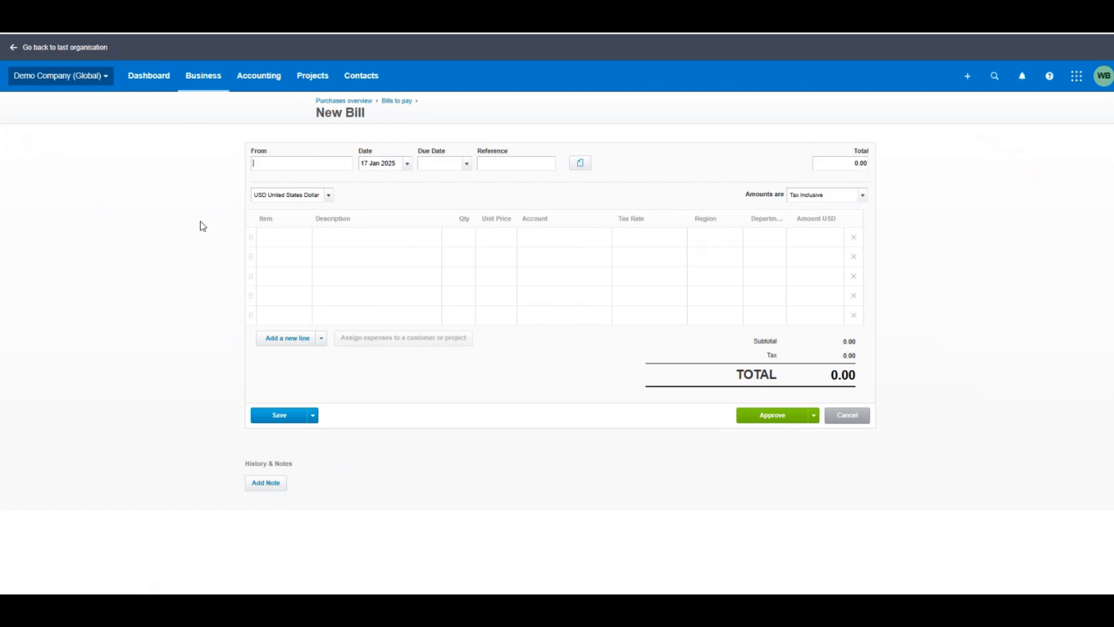
Step: Assign the first bill line to the Compliance department and the North region
left_click(765, 237)
left_click(779, 241)
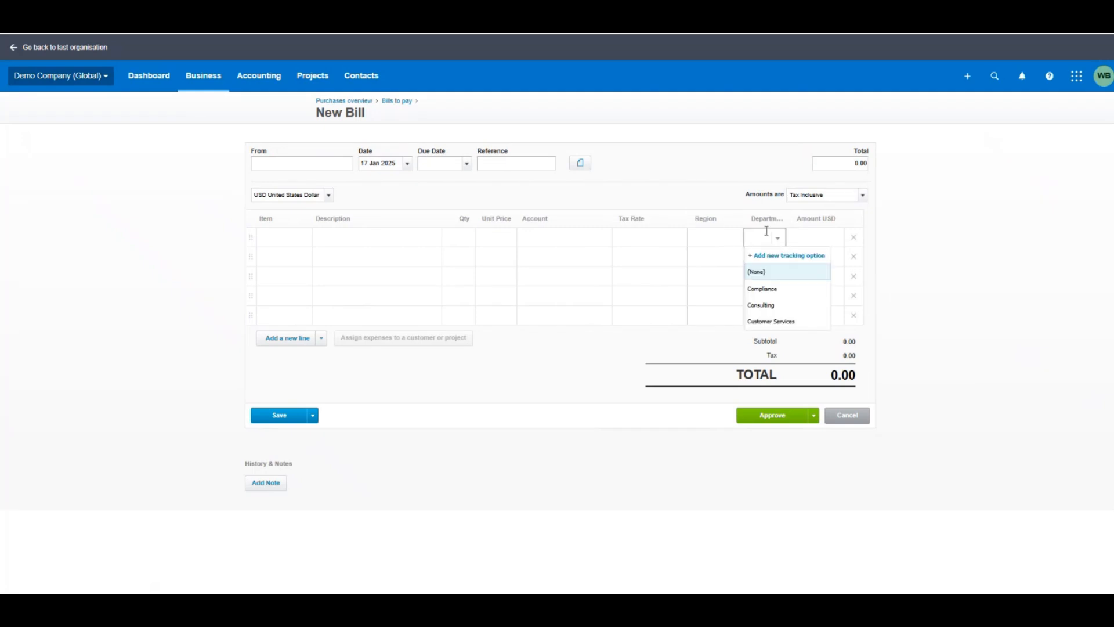
left_click(712, 238)
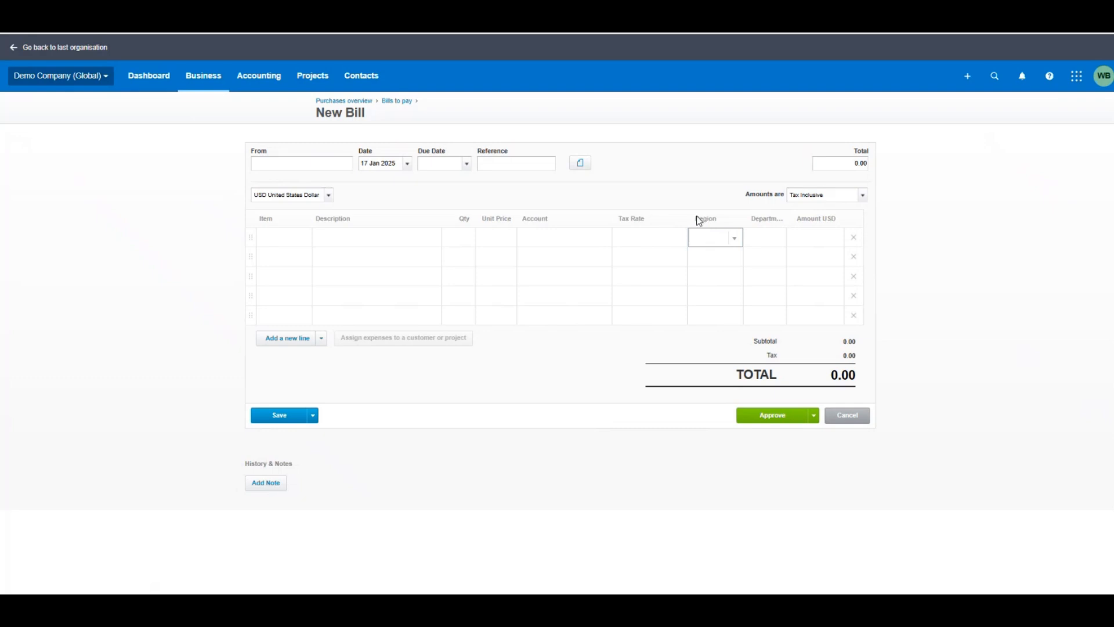
left_click(737, 239)
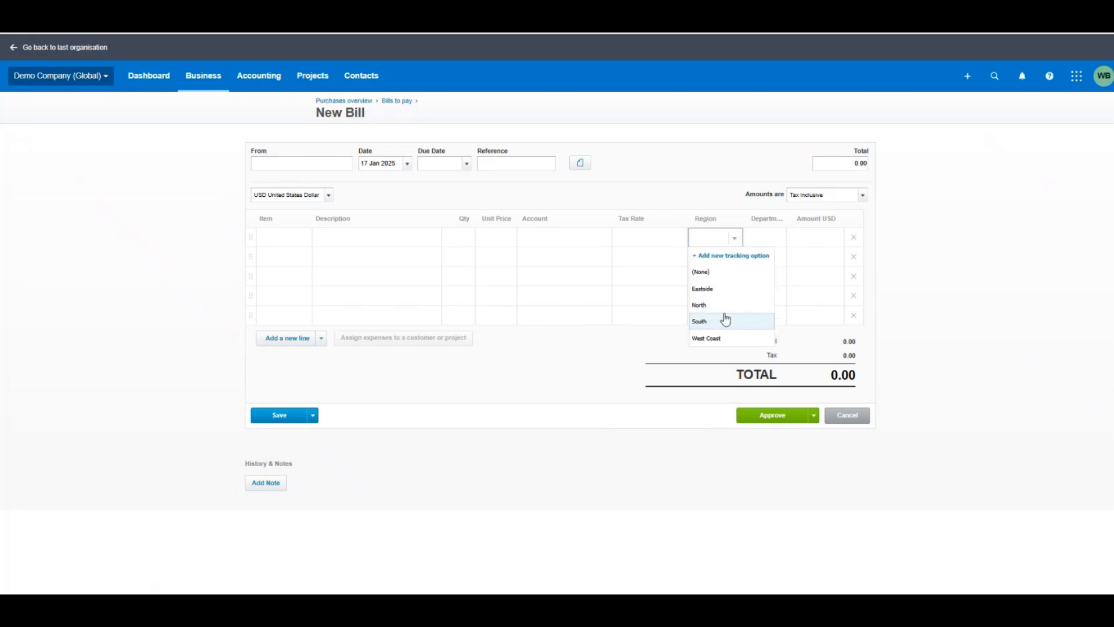
left_click(882, 244)
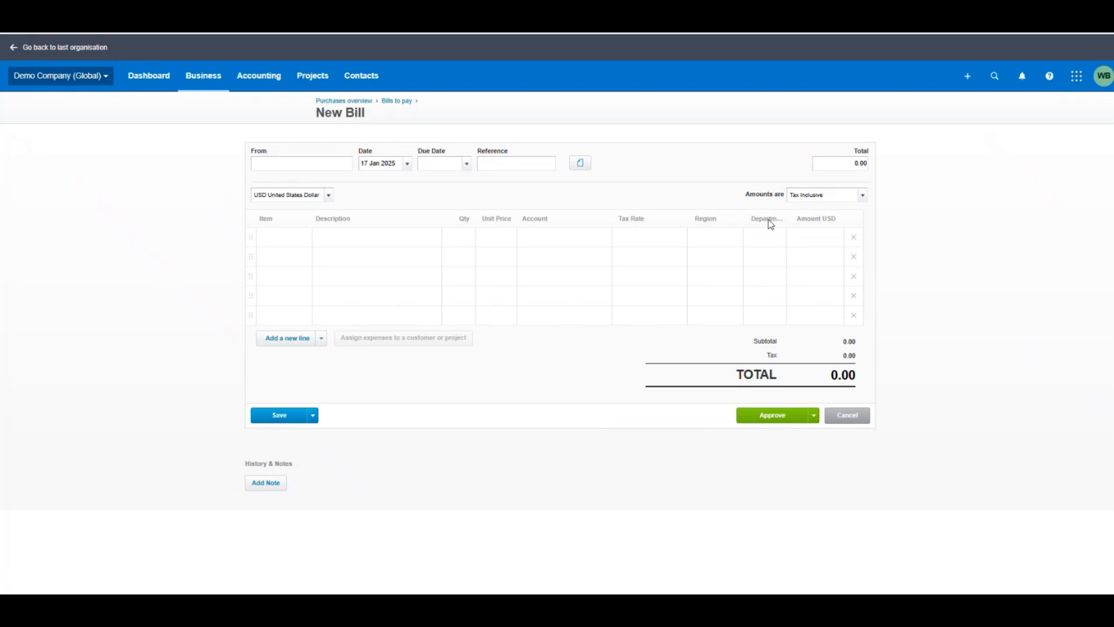
left_click(777, 239)
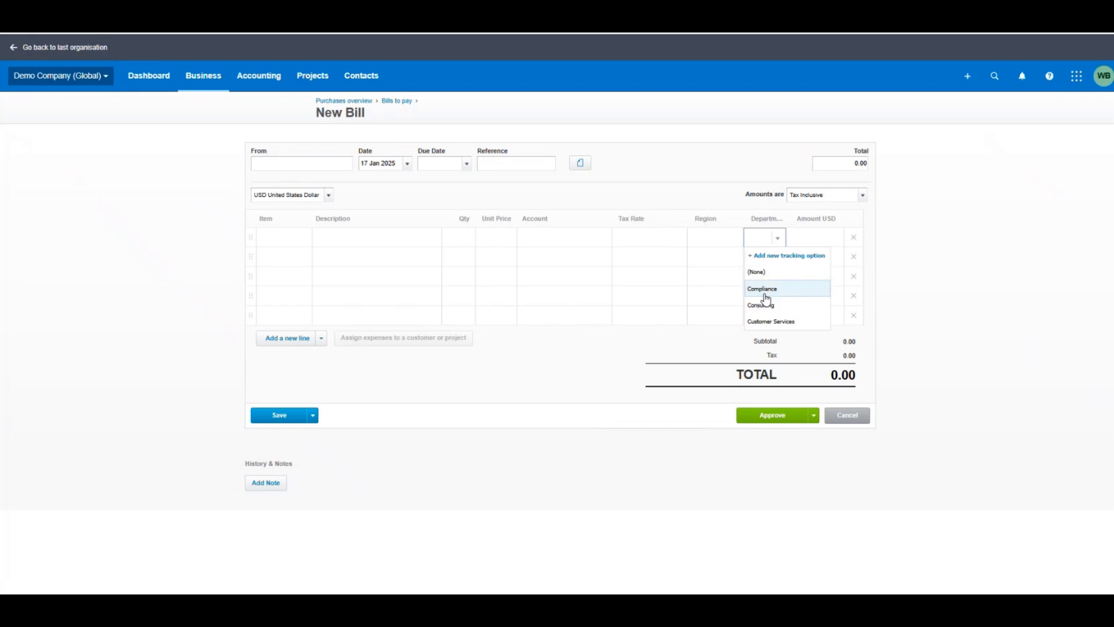
left_click(763, 290)
left_click(728, 240)
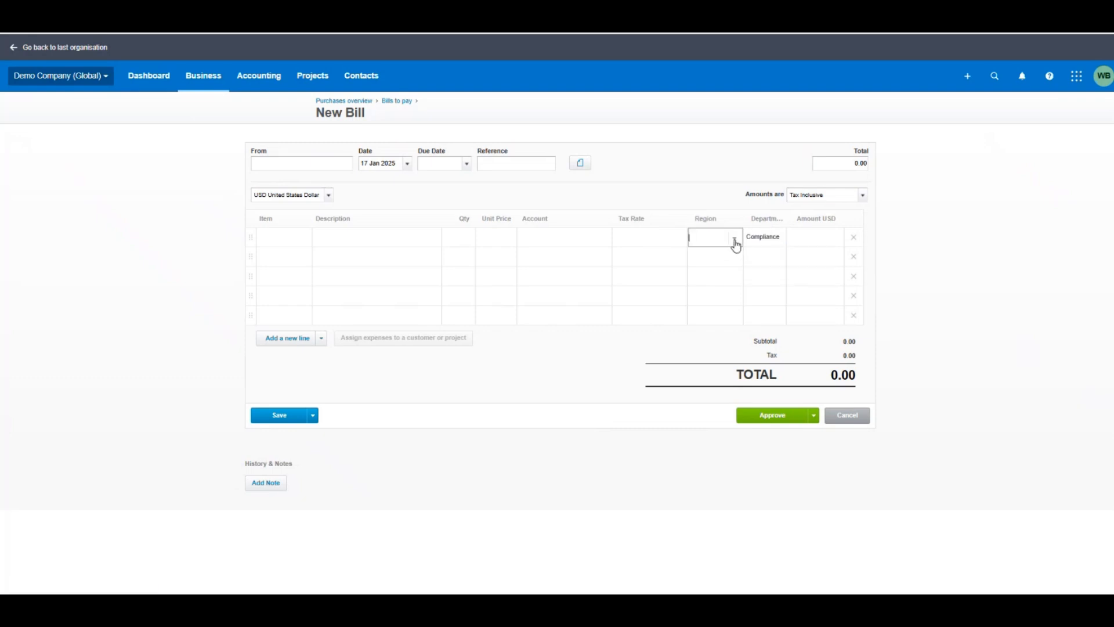
left_click(702, 306)
Step: Describe the first bill line as Rental with quantity 1 and unit price 100
left_click(383, 238)
type("Rental")
key("Tab")
type("1")
key("Tab")
type("100")
key("Tab")
Step: Search for an account for the Rental line with "ren" and "repa", and delete the line
type("ren")
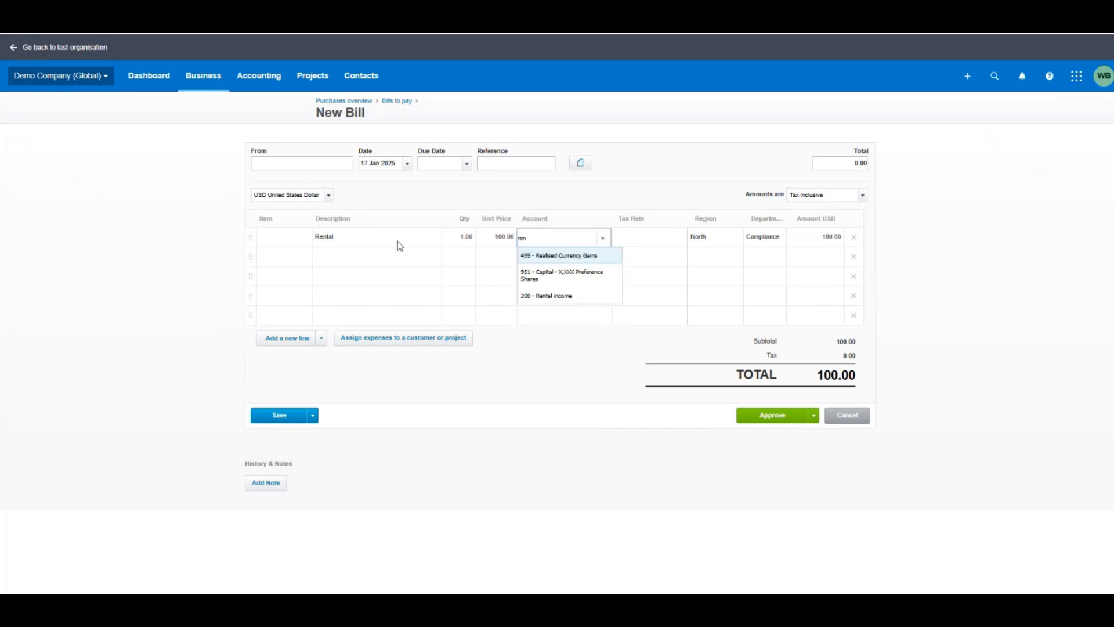
key("BackSpace")
key("BackSpace")
key("BackSpace")
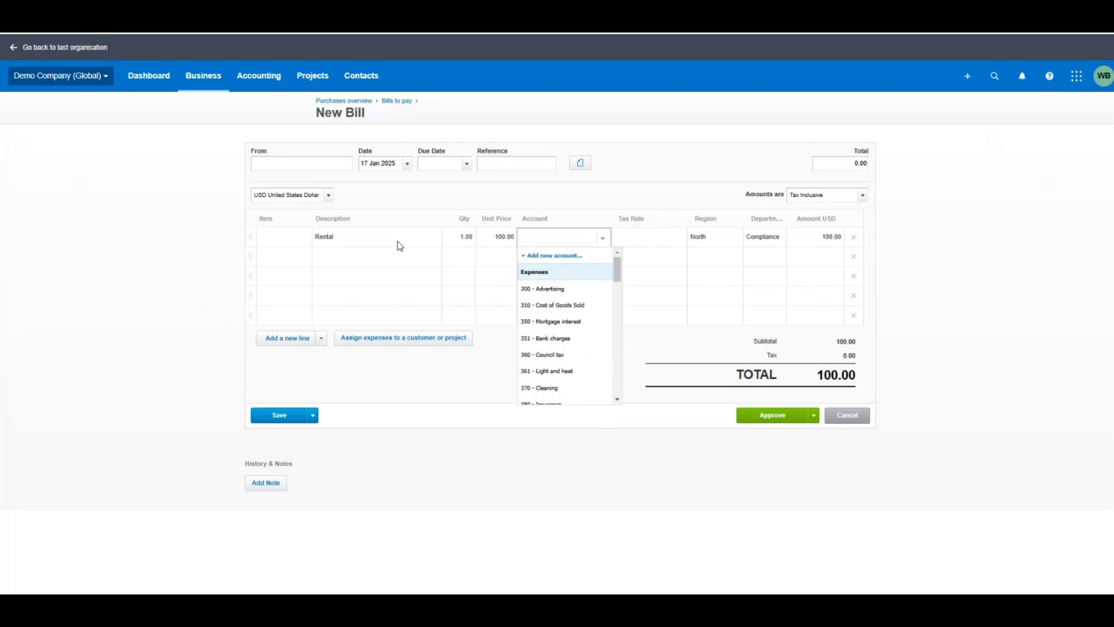
type("repa")
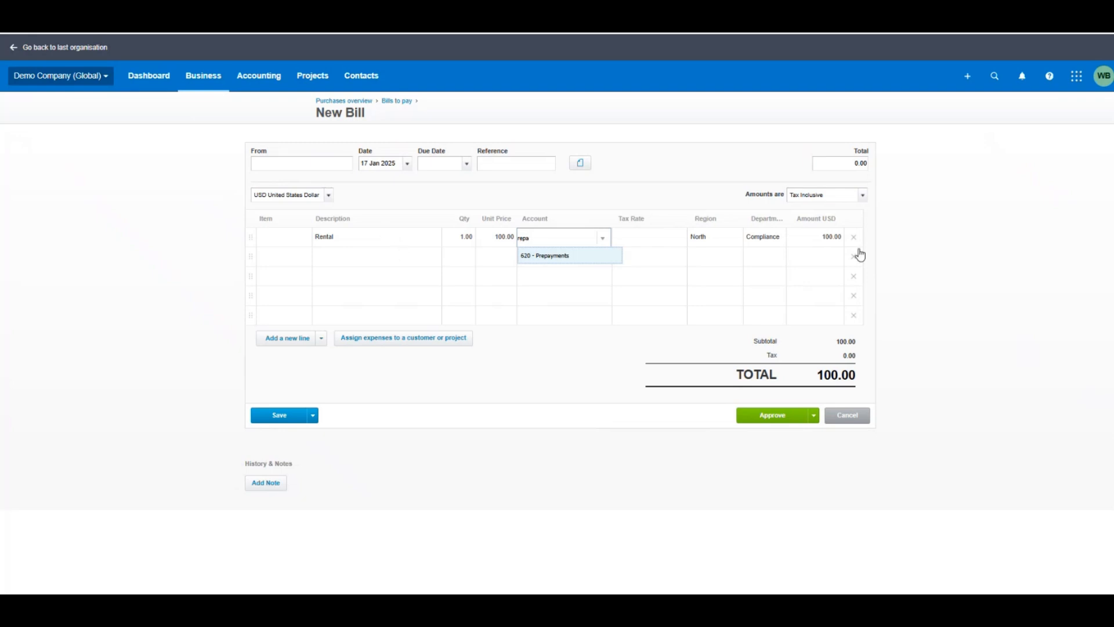
left_click(853, 236)
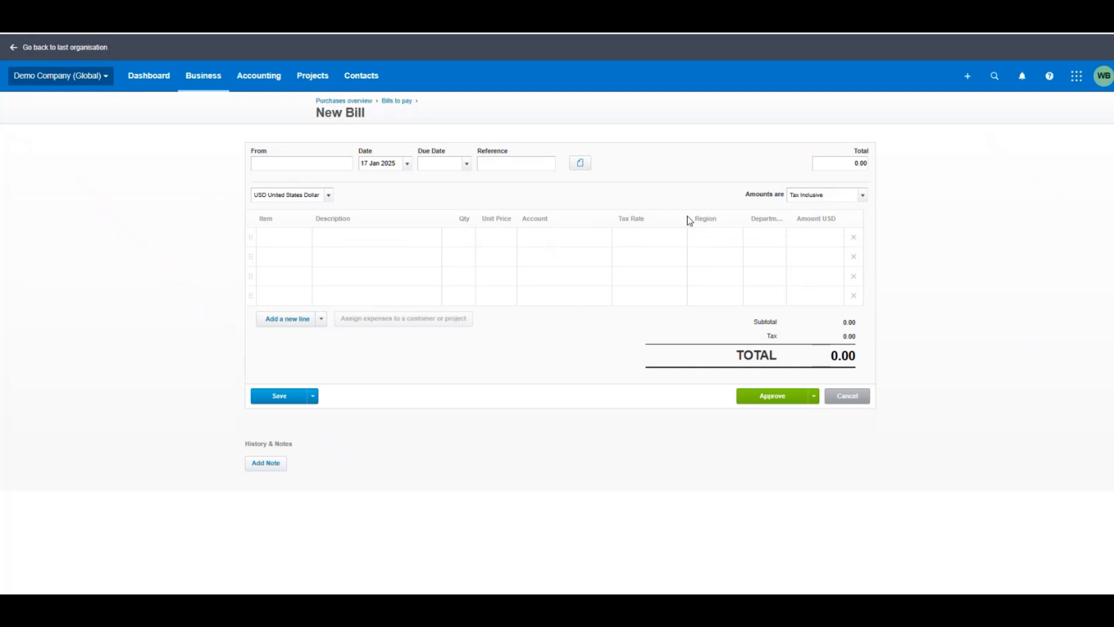
Step: Enter a Repairs line on the bill with quantity 1 and unit price 100
left_click_drag(690, 220, 783, 223)
left_click(365, 251)
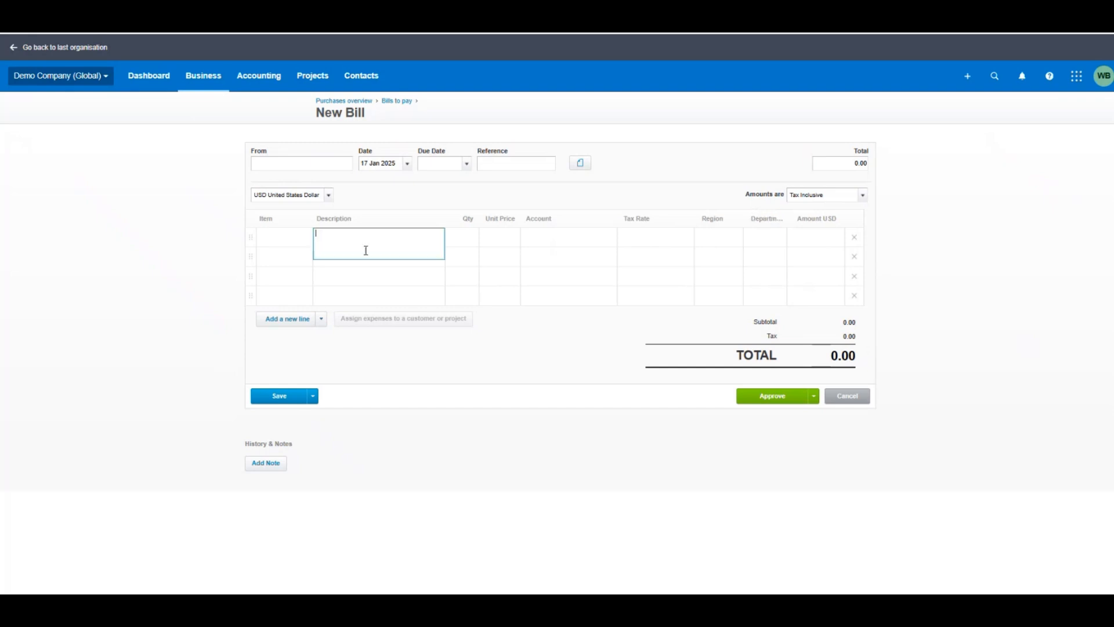
type("Repairs")
key("Tab")
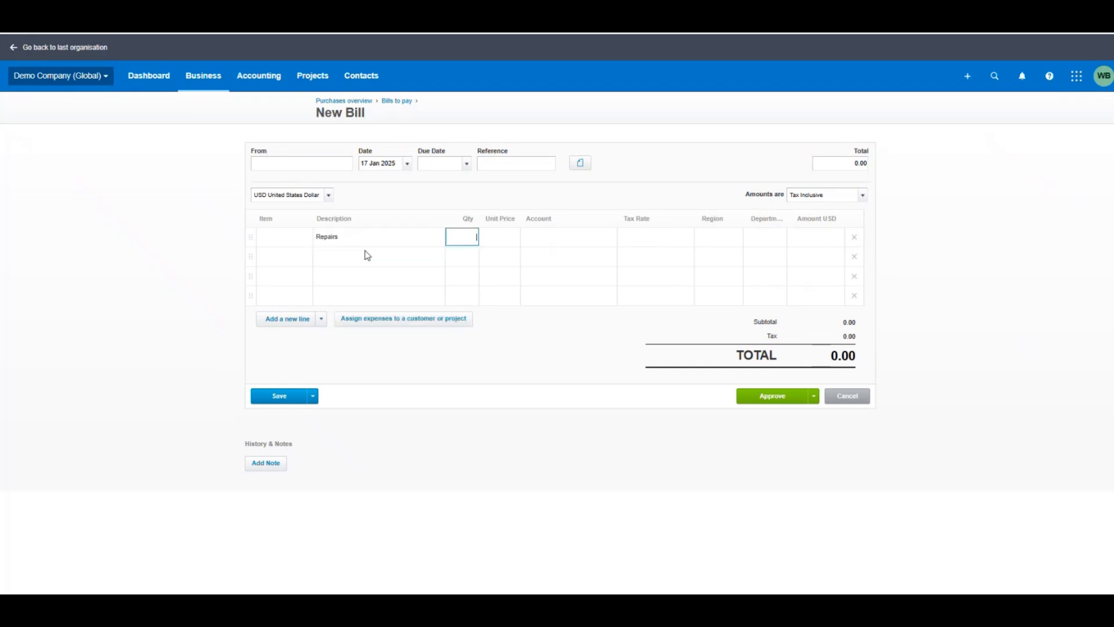
type("1")
key("Tab")
type("100")
key("Tab")
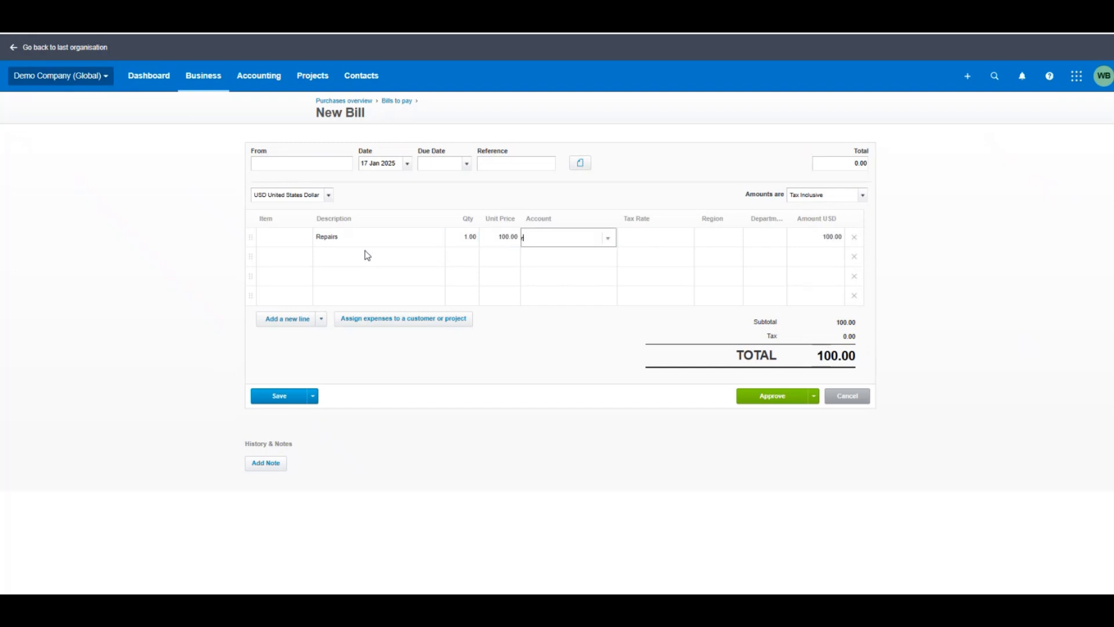
Step: Assign the account 475 - Property maintenance to the Repairs line
type("r")
key("BackSpace")
type("mai")
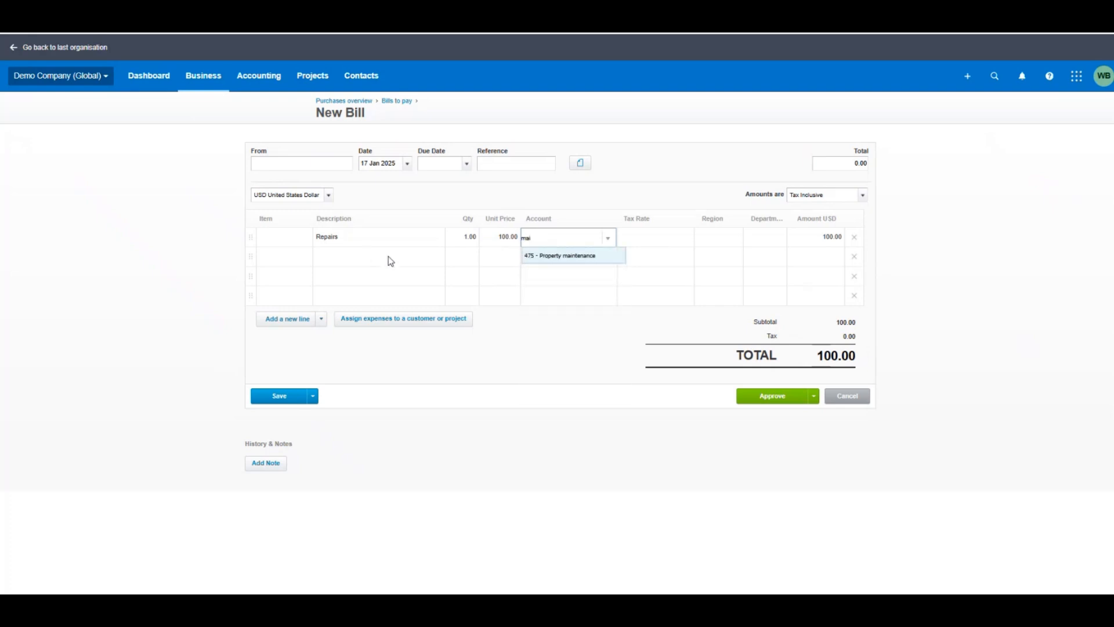
left_click(560, 256)
Step: Set the Repairs line's region to North and its department to Consulting
left_click(730, 241)
left_click(736, 243)
left_click(711, 303)
left_click(772, 240)
left_click(778, 239)
left_click(764, 303)
Step: Reset the Repairs line's region and department to (None)
left_click(729, 244)
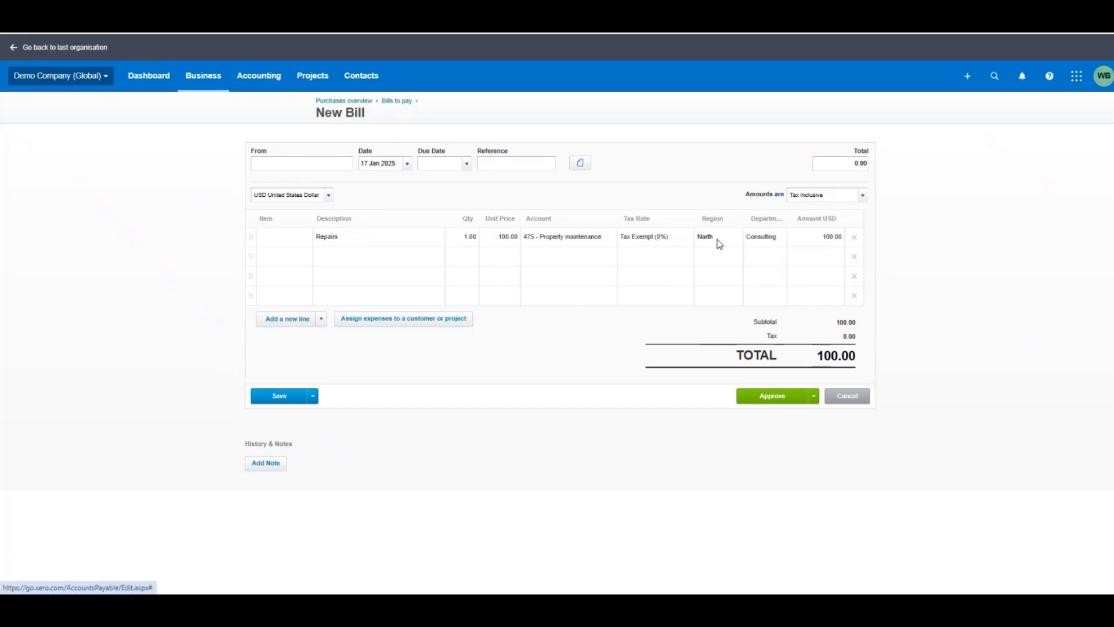
left_click(735, 240)
left_click(715, 272)
left_click(761, 239)
left_click(778, 240)
left_click(761, 275)
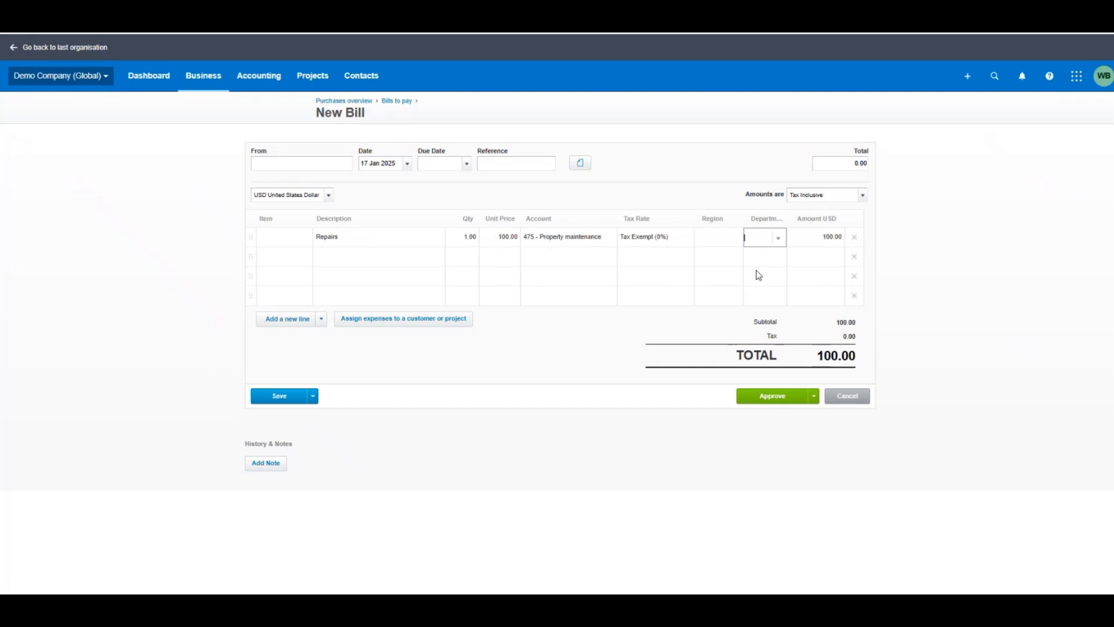
Step: Leave the bill and open the Profit and Loss report from the reports list
left_click(203, 76)
left_click(249, 76)
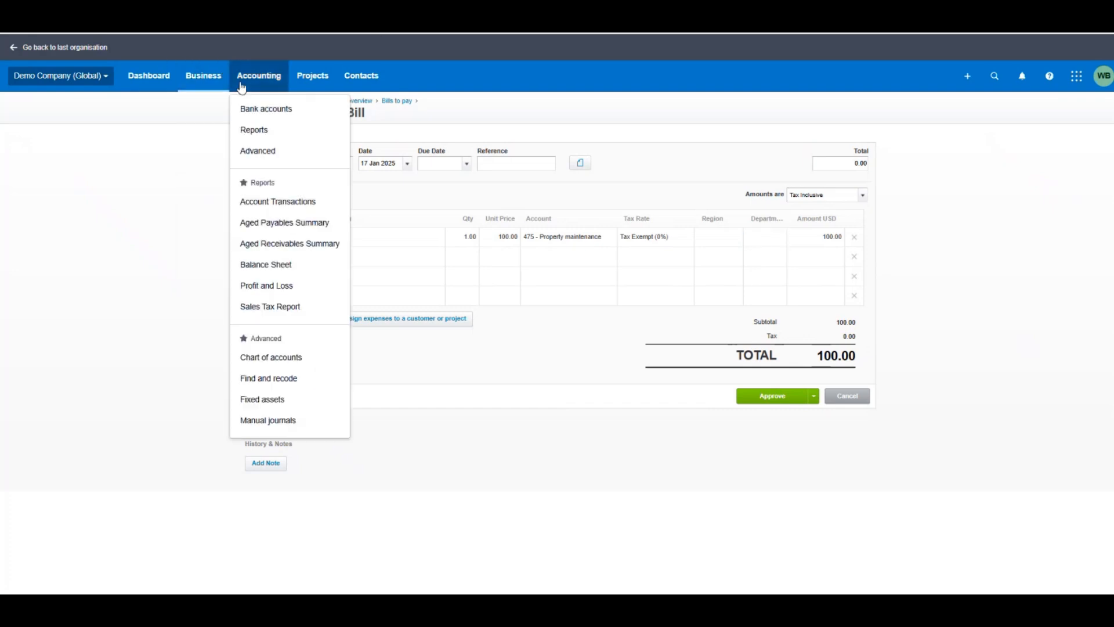
left_click(255, 134)
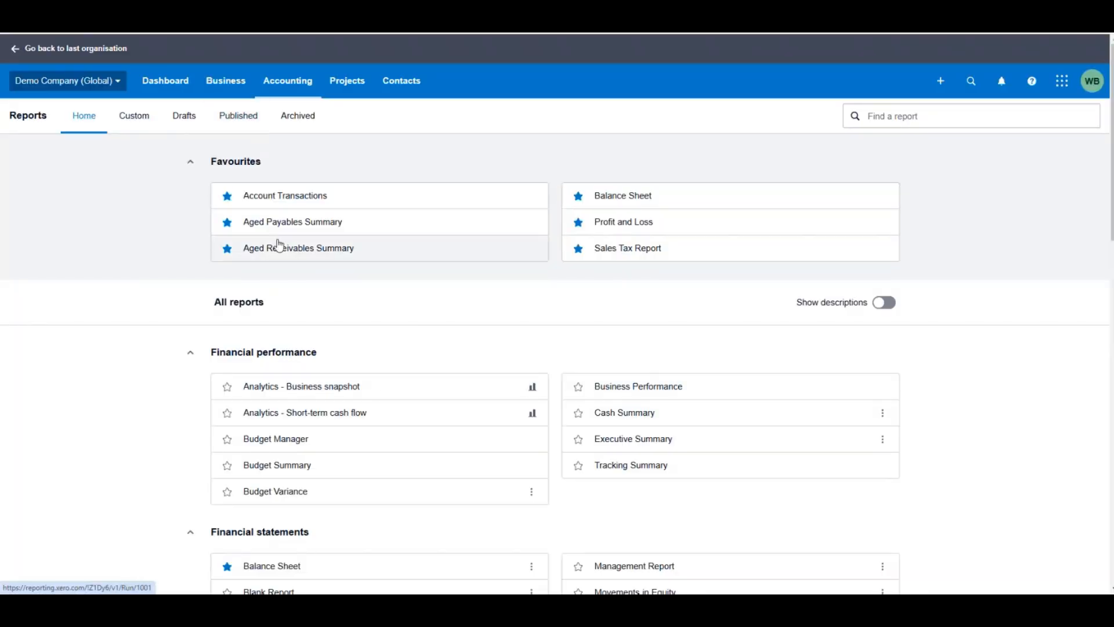
scroll(280, 259, "down", 2)
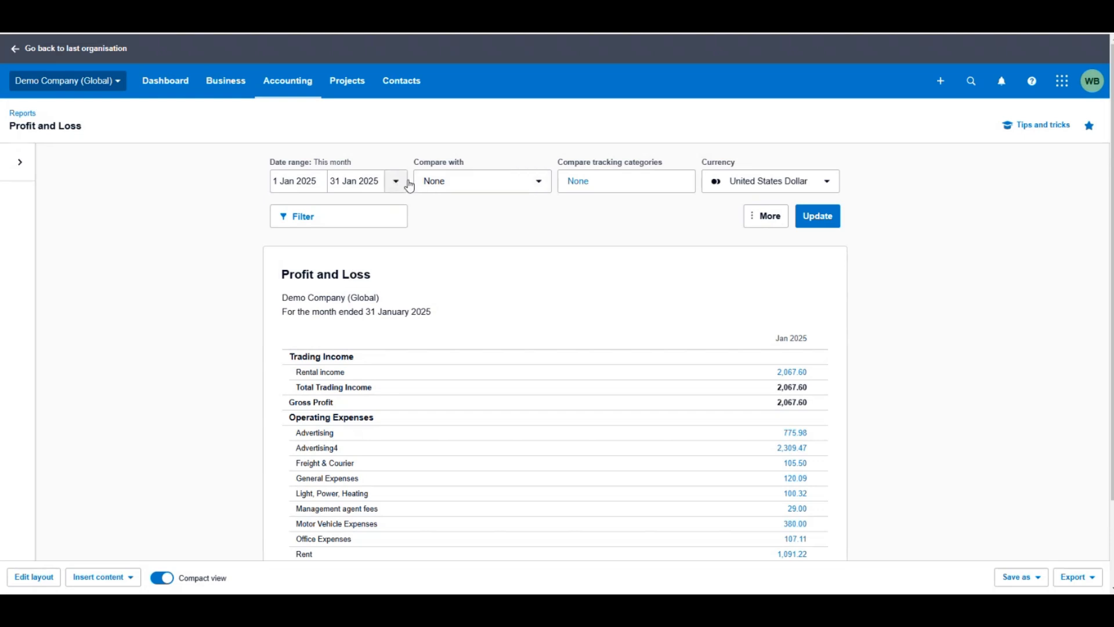
Step: Choose the Departments options Compliance, Consulting, Customer Services and Unassigned for the report's tracking category comparison
left_click(653, 186)
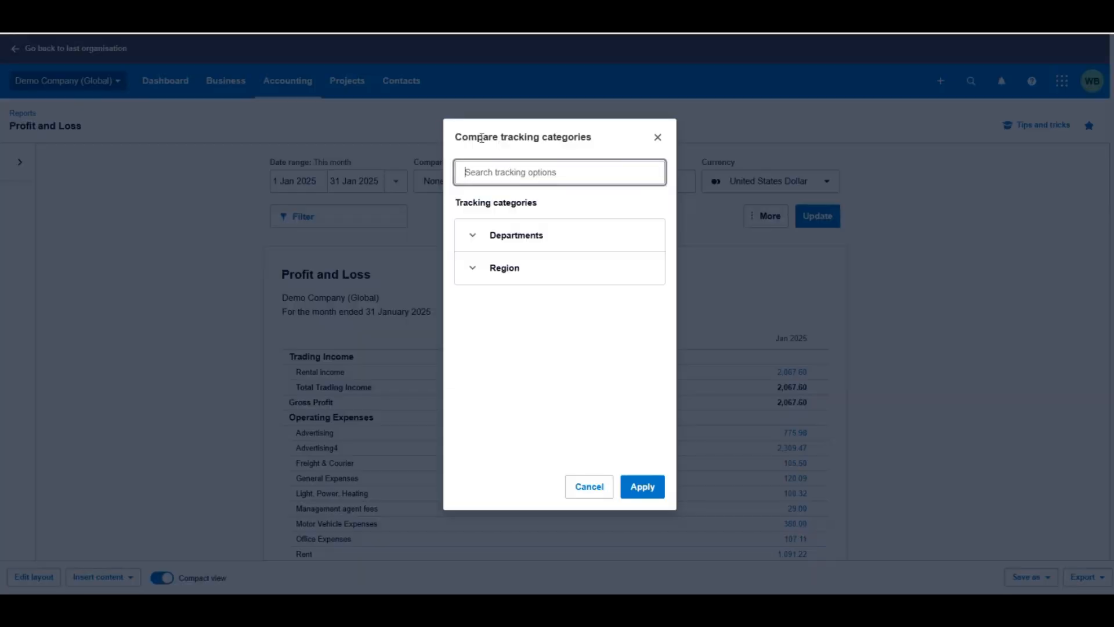
left_click(512, 240)
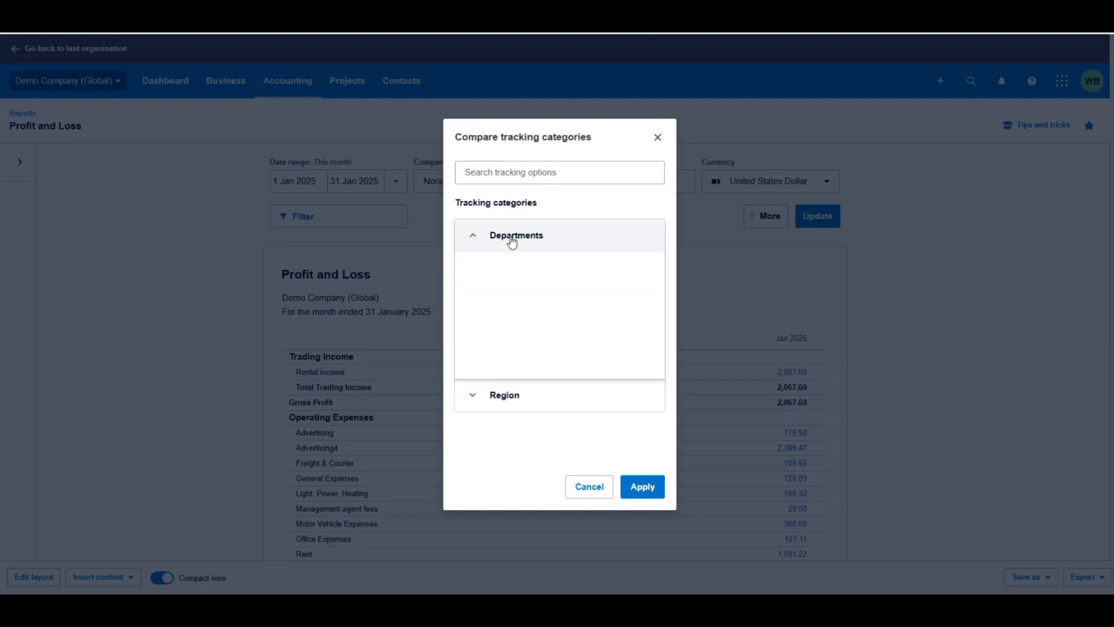
left_click(498, 291)
left_click(498, 312)
left_click(499, 334)
left_click(499, 357)
left_click(499, 357)
left_click(498, 356)
Step: Add the Region options Eastside, North, South, West Coast and Unassigned to the comparison, update the report and examine its rental income row
left_click(498, 393)
scroll(507, 423, "down", 1)
scroll(509, 405, "down", 2)
left_click(490, 340)
left_click(491, 361)
left_click(492, 383)
left_click(494, 407)
left_click(507, 429)
left_click(642, 488)
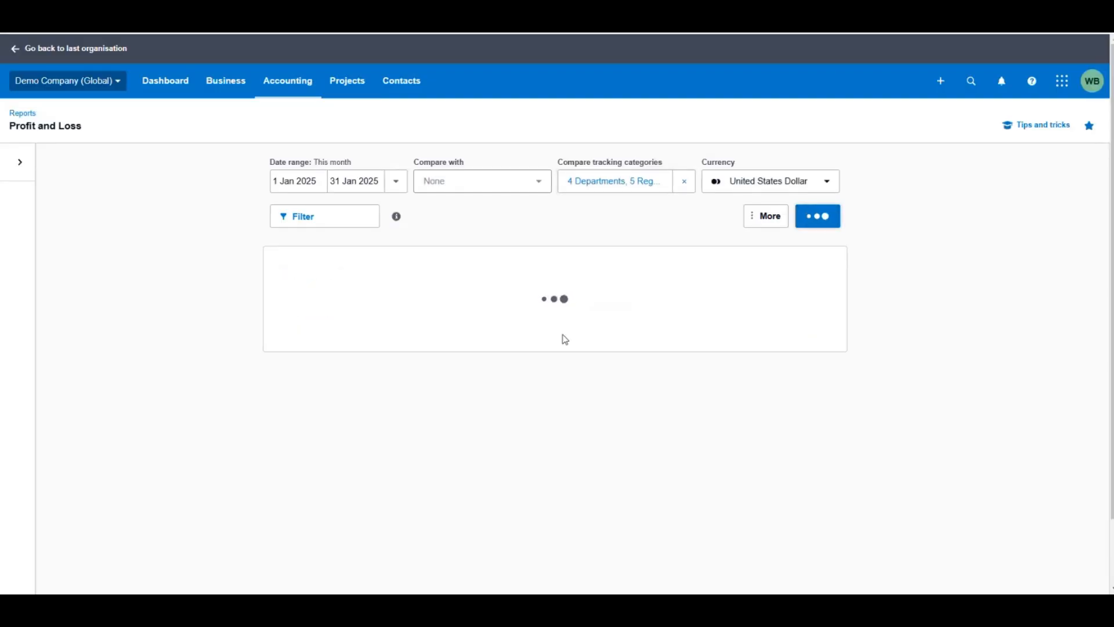
scroll(563, 339, "down", 2)
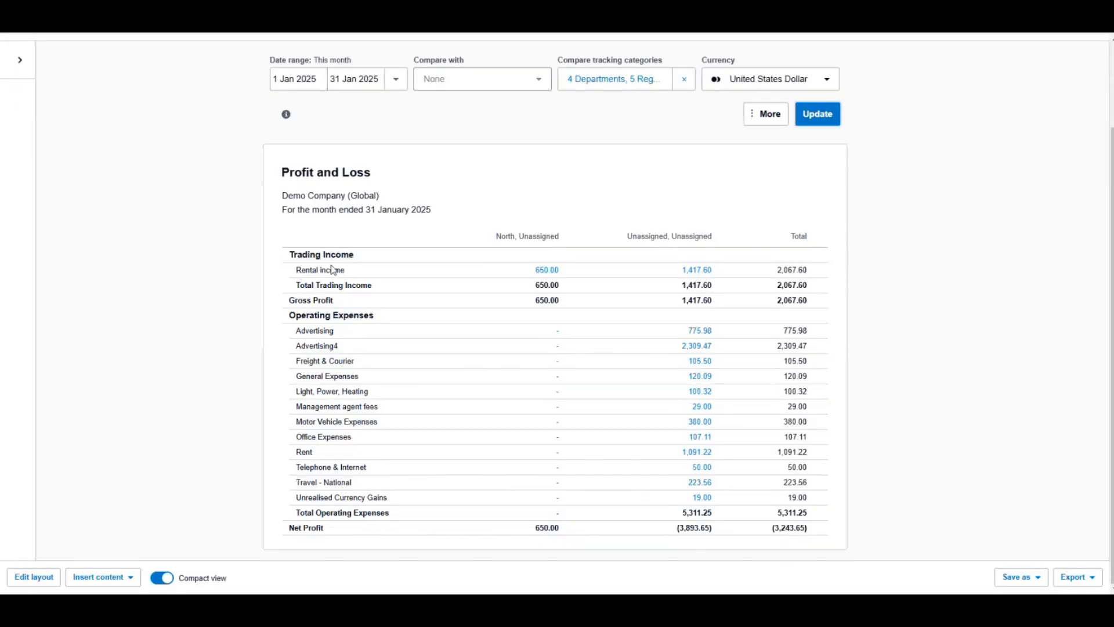
left_click_drag(293, 274, 562, 273)
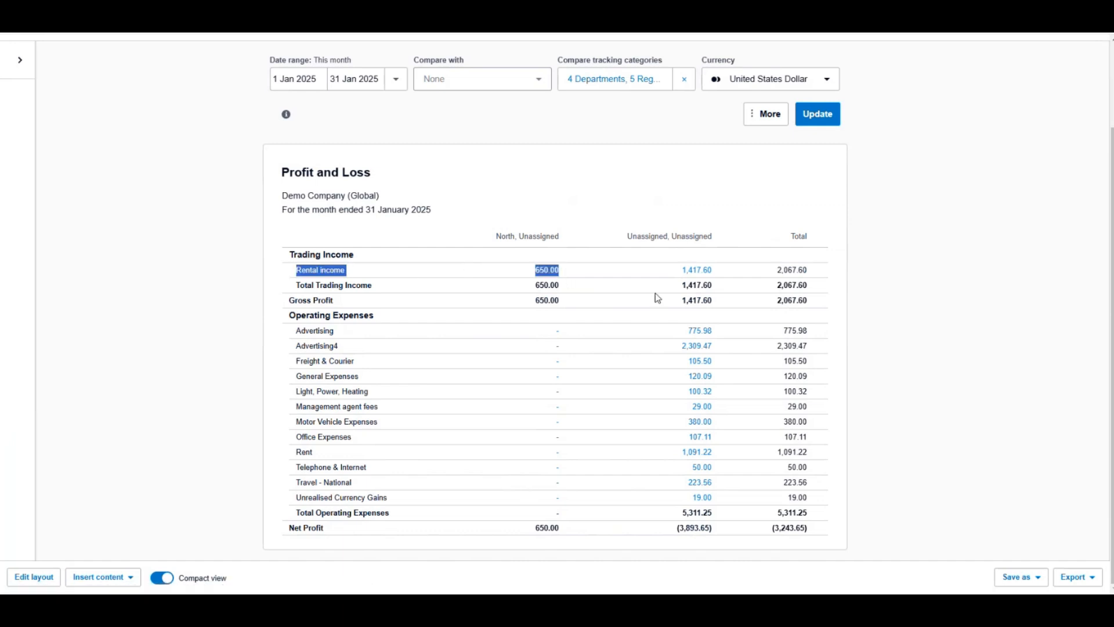
left_click(1036, 290)
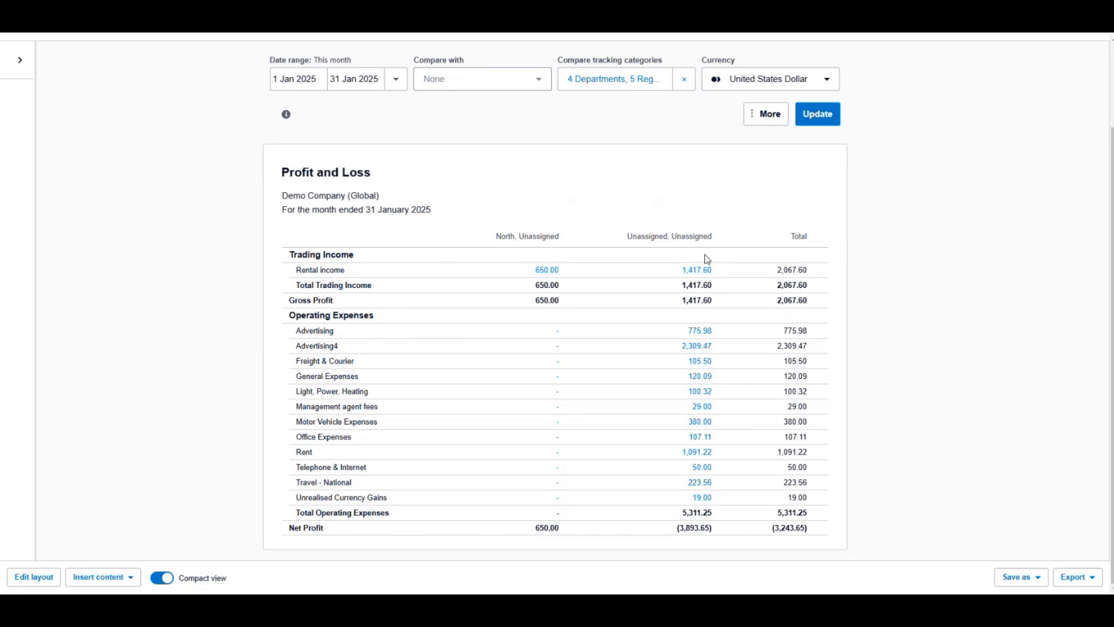
Step: Replace the tracking comparison with only the Region options Eastside, North, South, West Coast and Unassigned, and update the Profit and Loss report
left_click(684, 80)
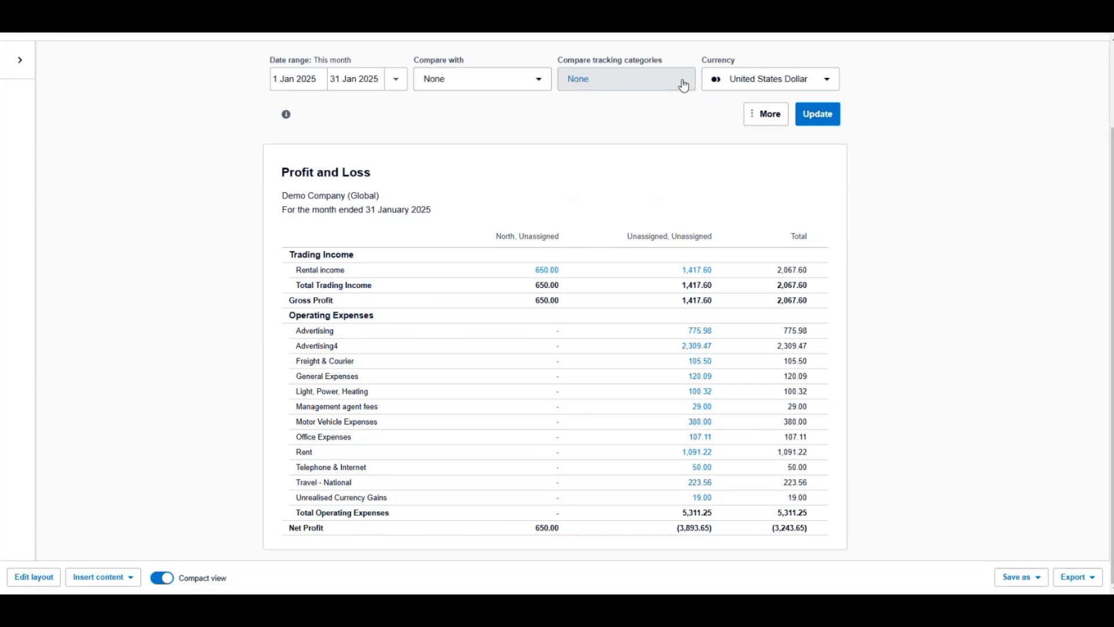
left_click(626, 81)
left_click(517, 235)
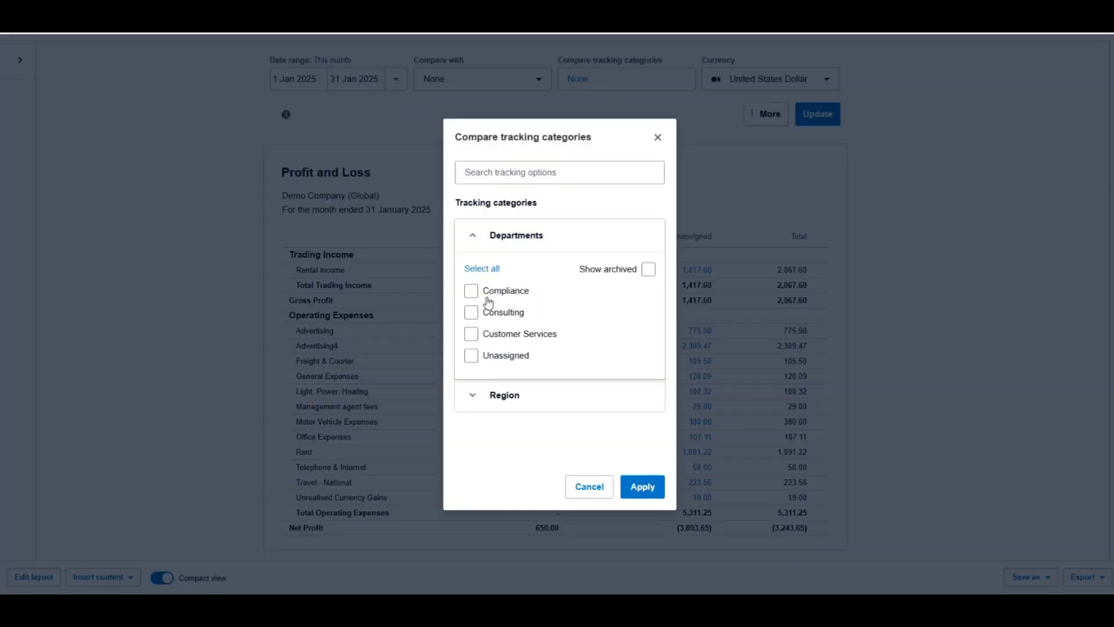
left_click(511, 397)
scroll(499, 423, "down", 2)
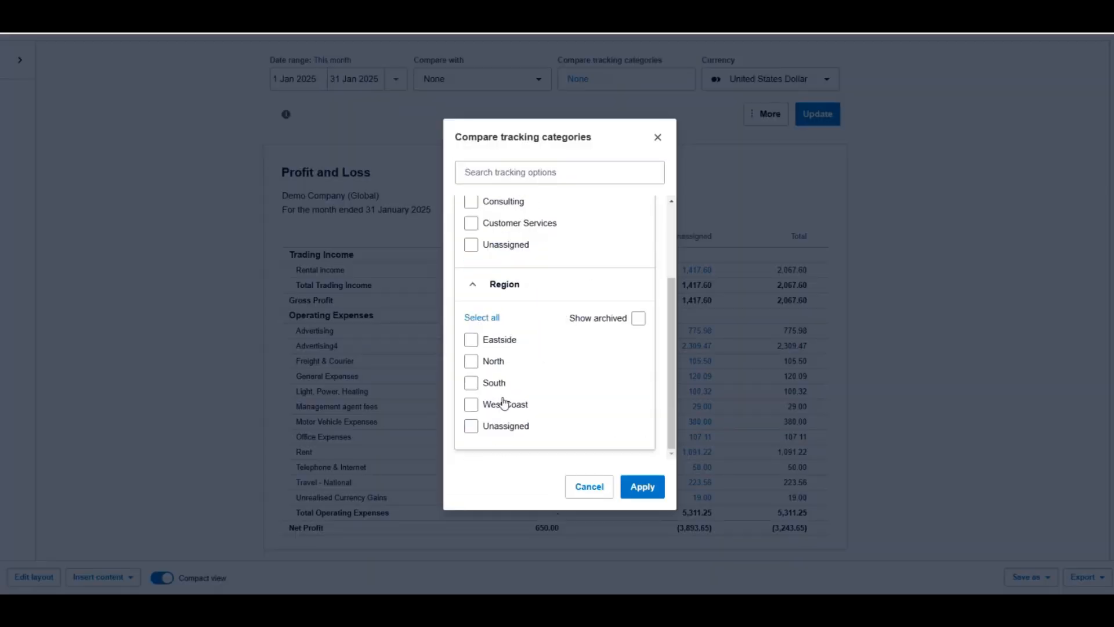
left_click(495, 343)
left_click(492, 362)
left_click(492, 382)
left_click(498, 405)
left_click(500, 427)
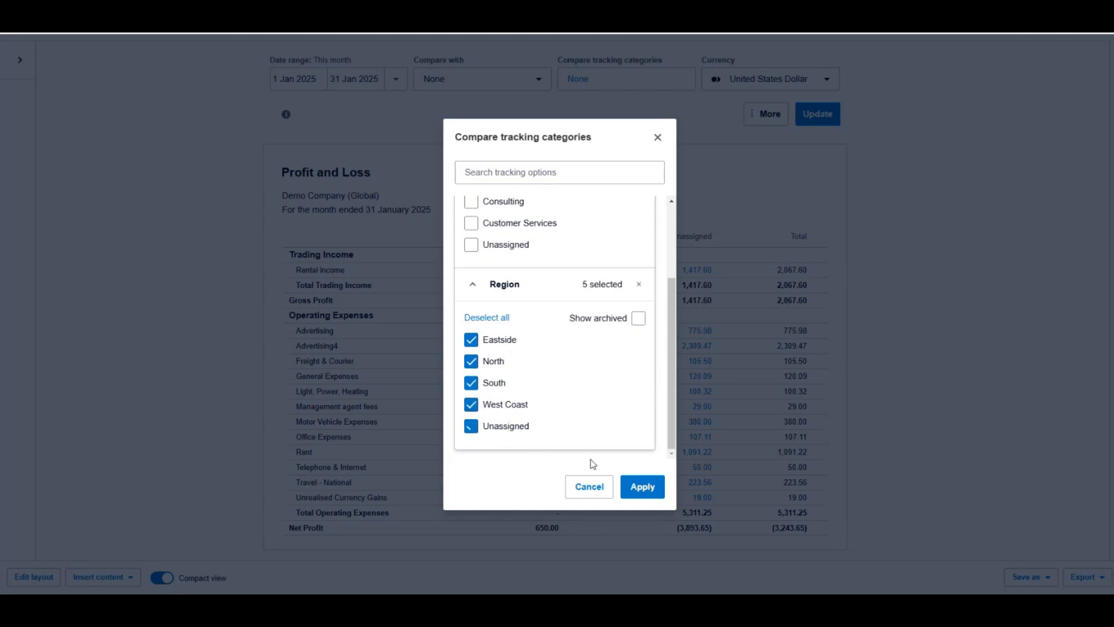
left_click(662, 485)
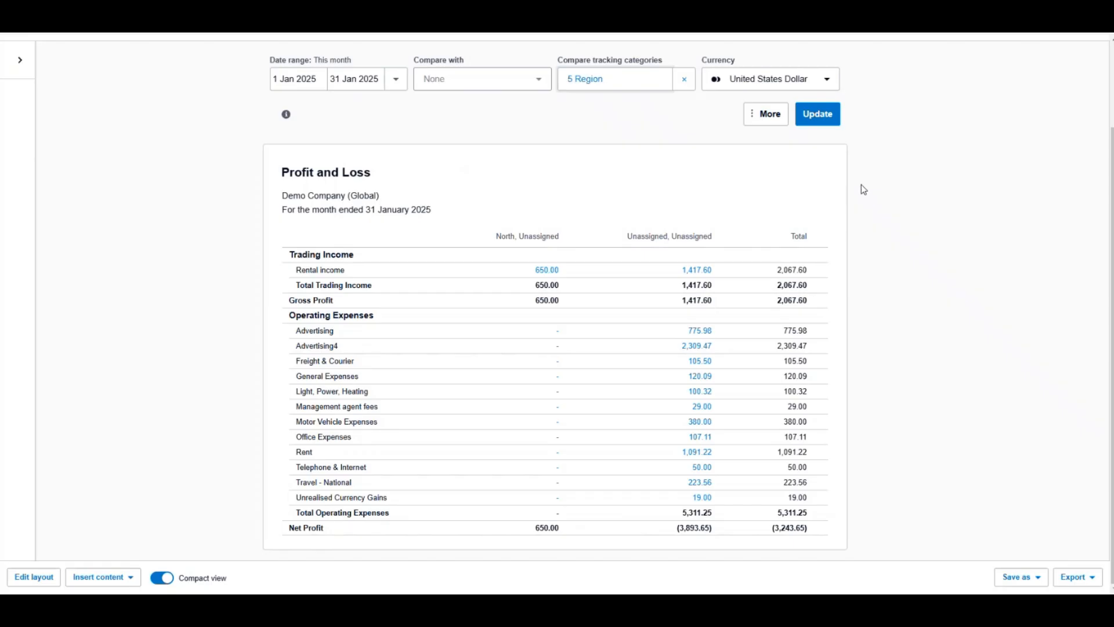
left_click(815, 113)
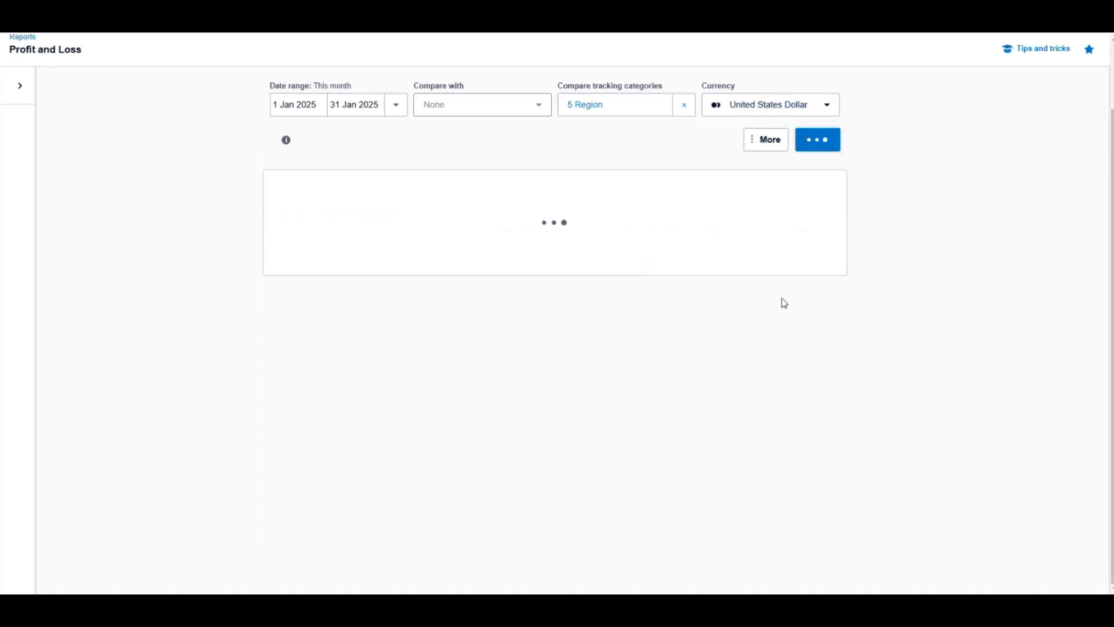